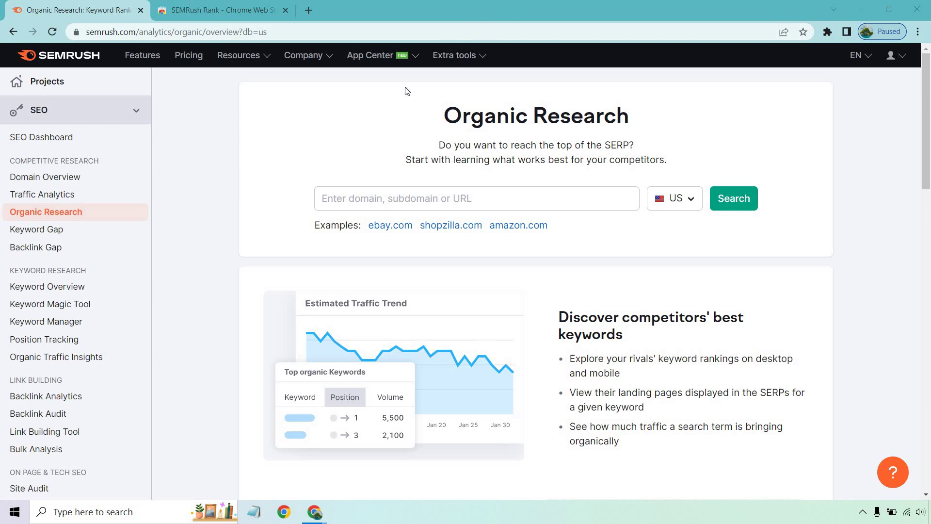
Run an Organic Research lookup for imnights.com in the US database.
click(349, 199)
text(imnights.com)
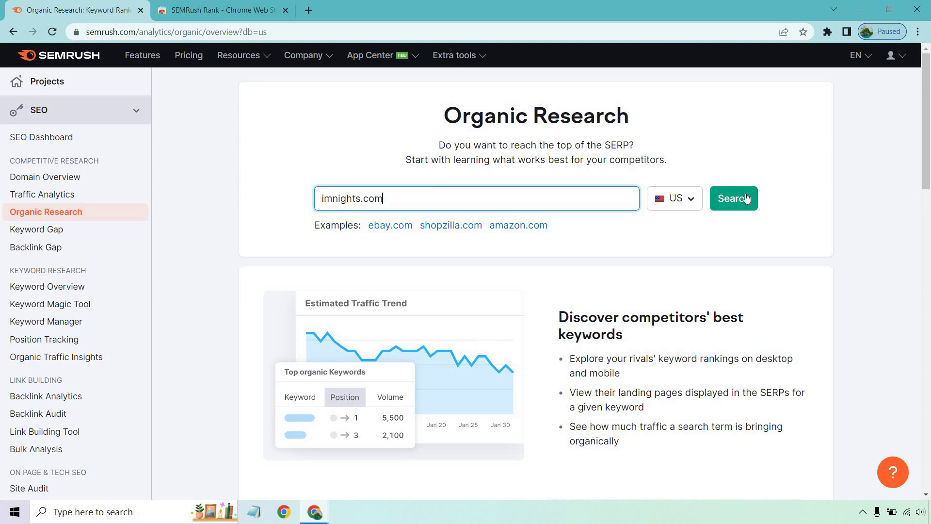
click(733, 198)
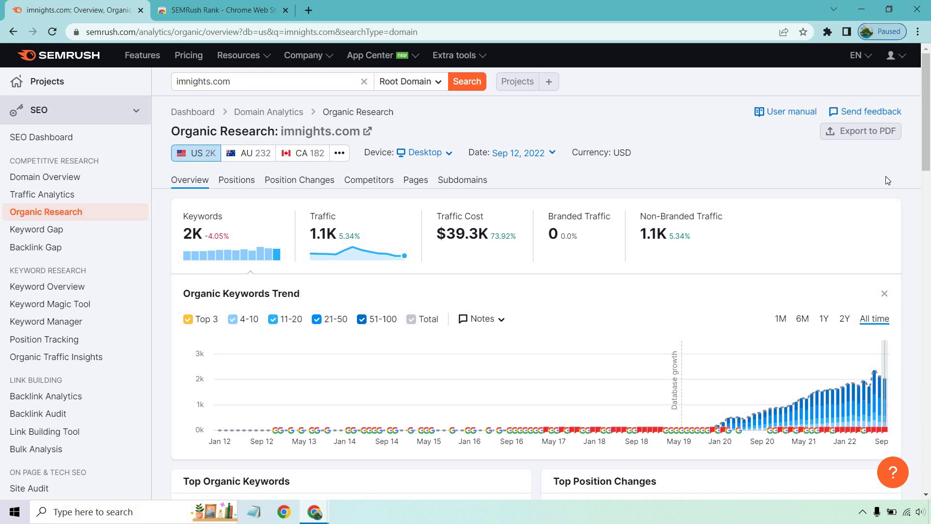
Open the competitors report for imnights.com and examine the domains in the Organic Competitors list.
click(366, 180)
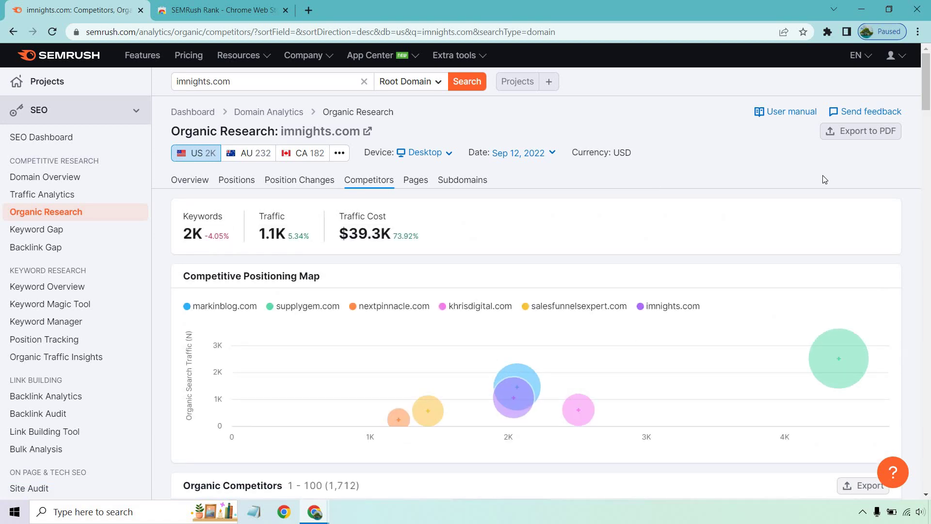
scroll(839, 180, down, 3)
scroll(839, 180, down, 3)
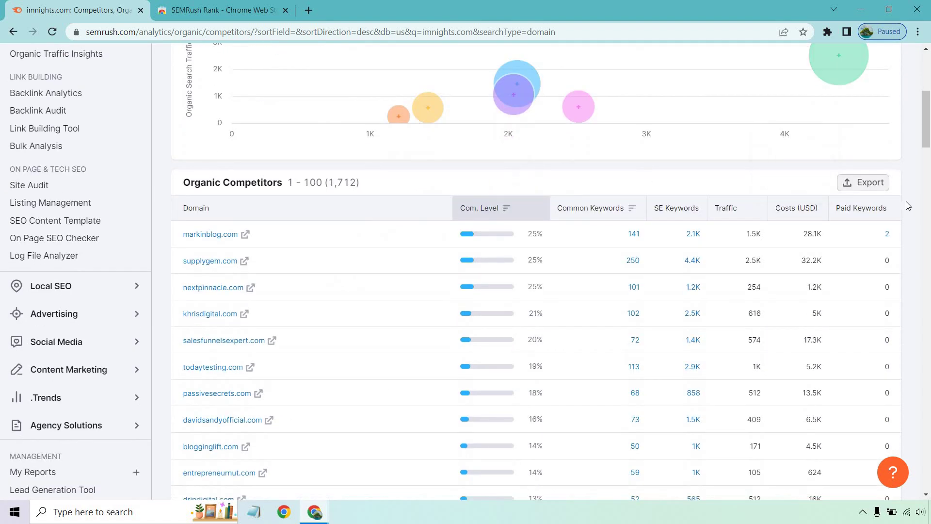
scroll(907, 206, down, 1)
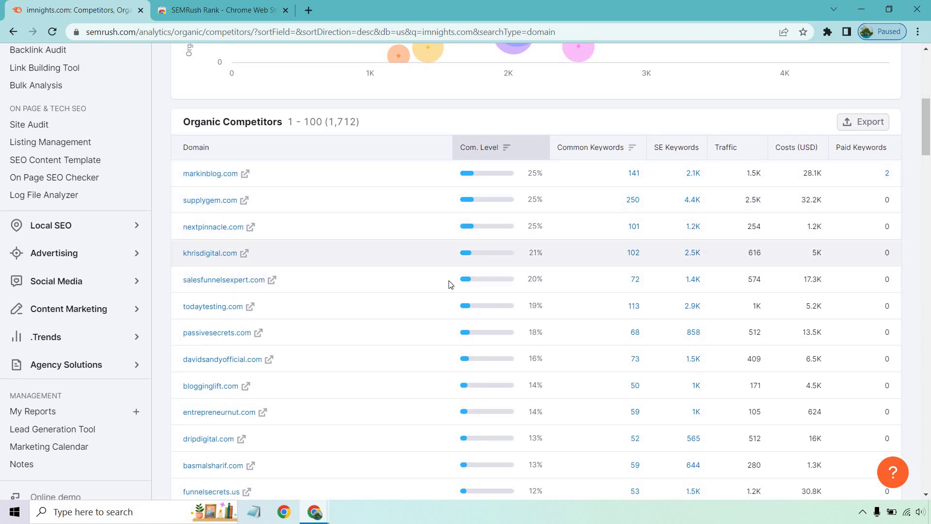
scroll(432, 192, down, 10)
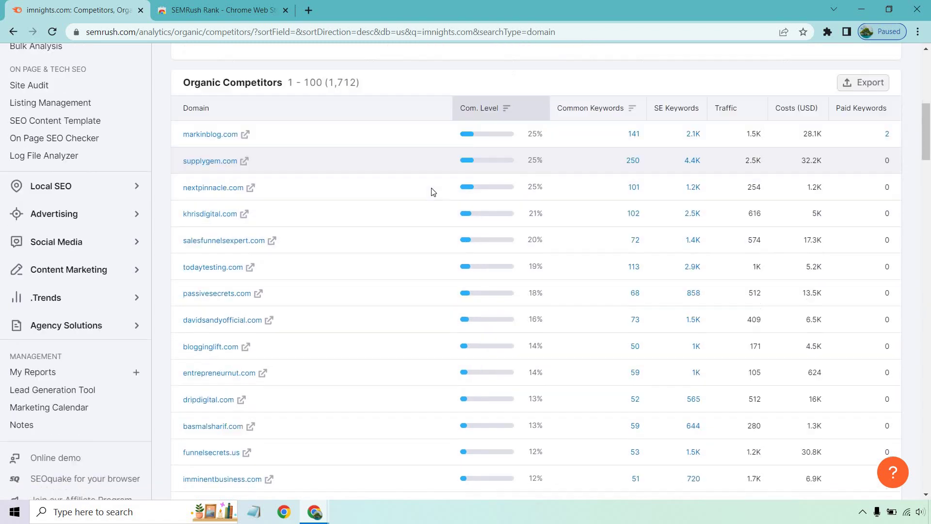
scroll(433, 204, down, 4)
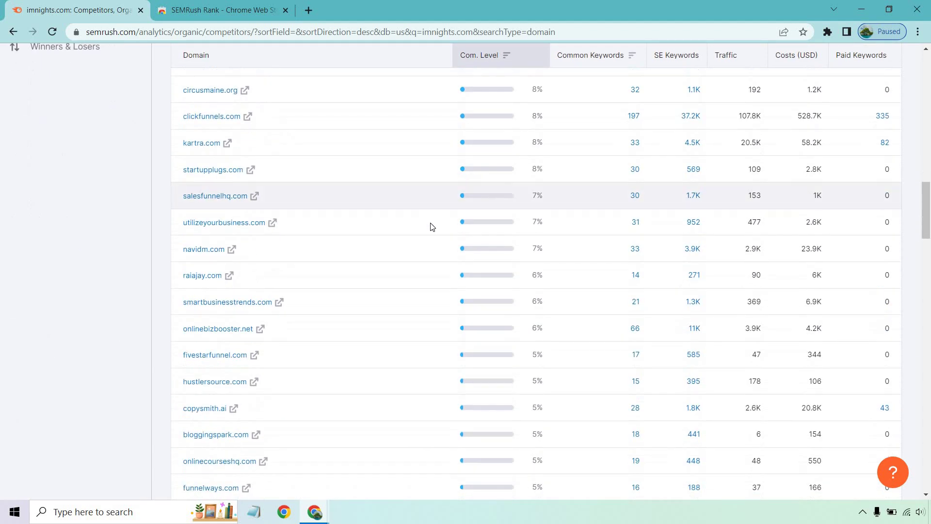
scroll(432, 233, up, 6)
scroll(432, 239, up, 10)
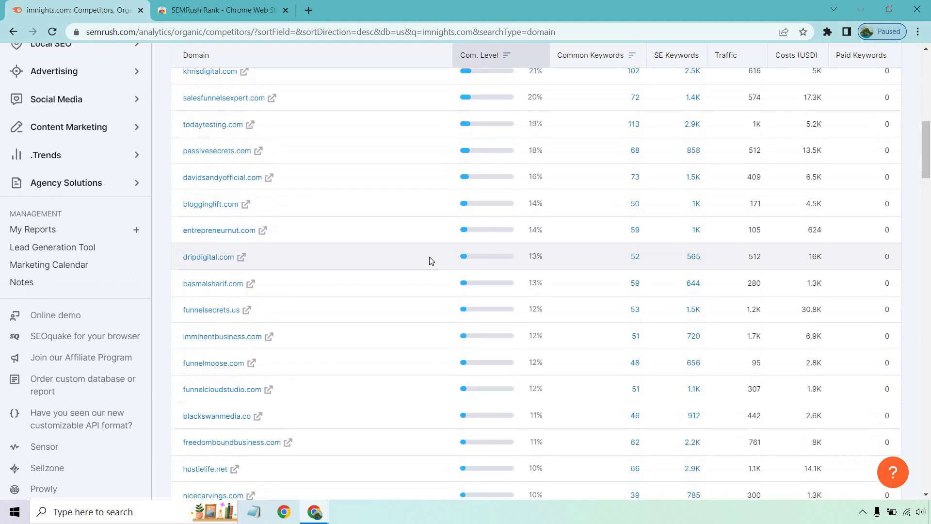
scroll(421, 203, down, 1)
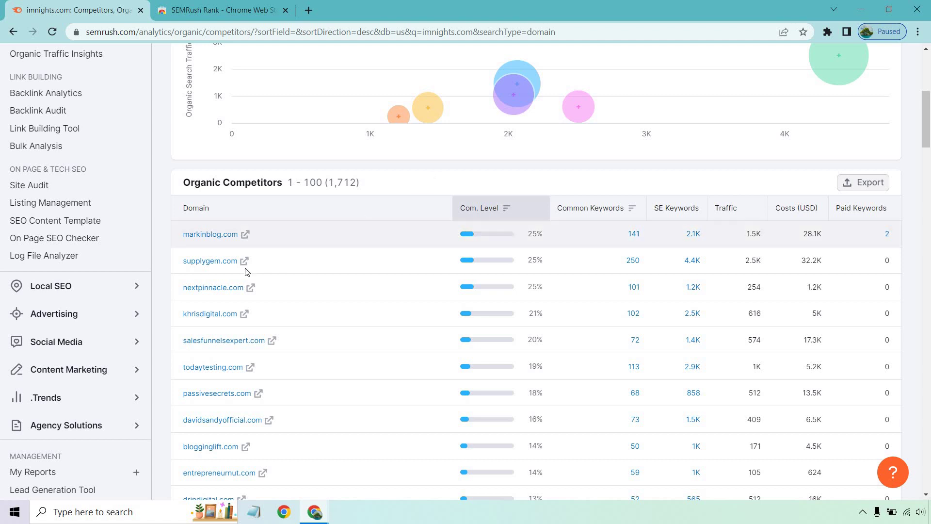
Copy the competitor domain khrisdigital.com from the list and run the organic research for it instead.
drag(180, 316, 239, 315)
key(ctrl+c)
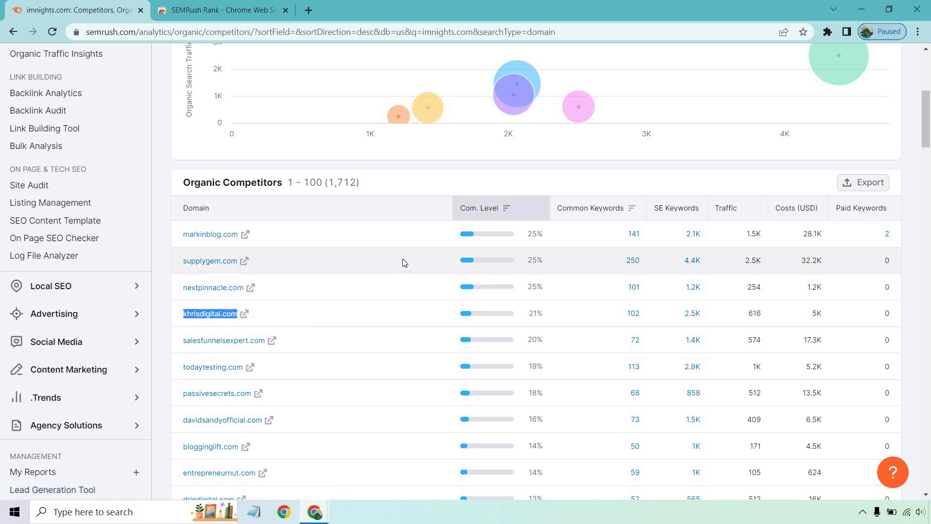
scroll(393, 260, up, 6)
triple_click(264, 78)
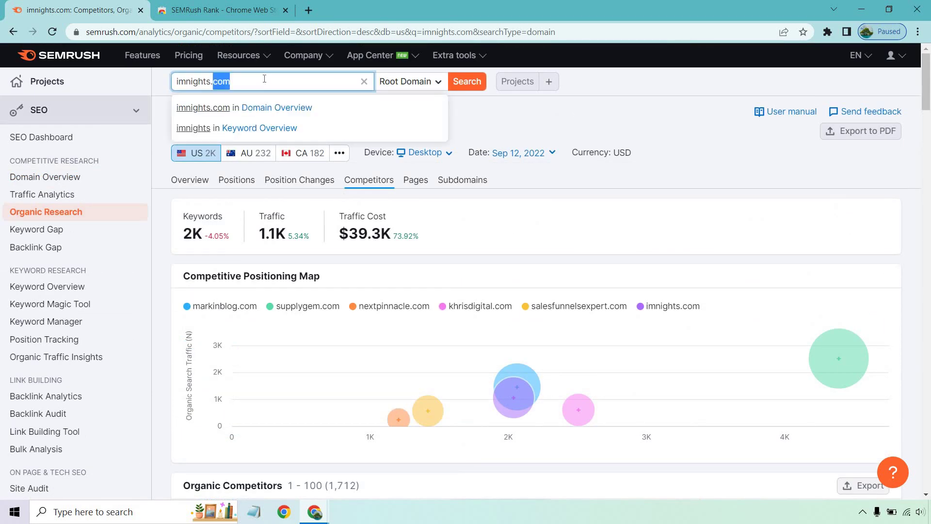
key(ctrl+v)
key(Return)
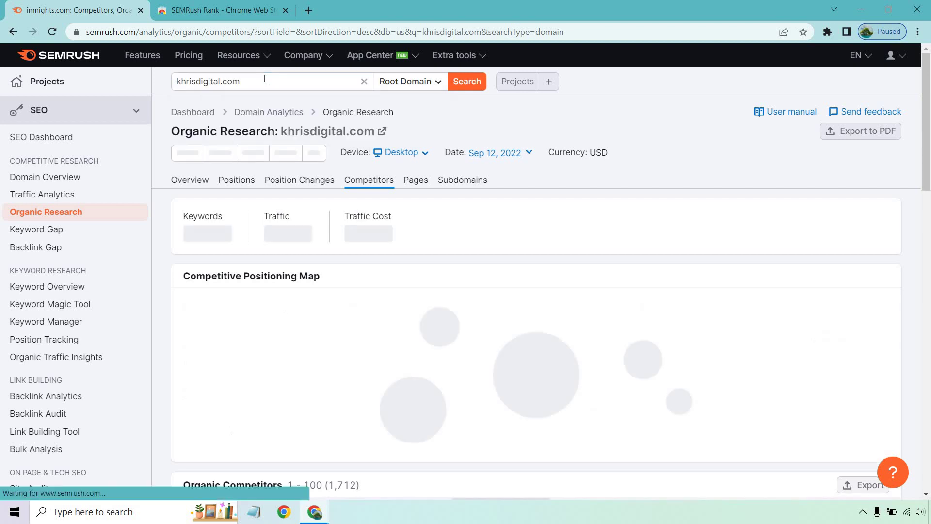
Show the organic search positions of khrisdigital.com and filter them to Very easy keyword difficulty (0–14%).
click(242, 179)
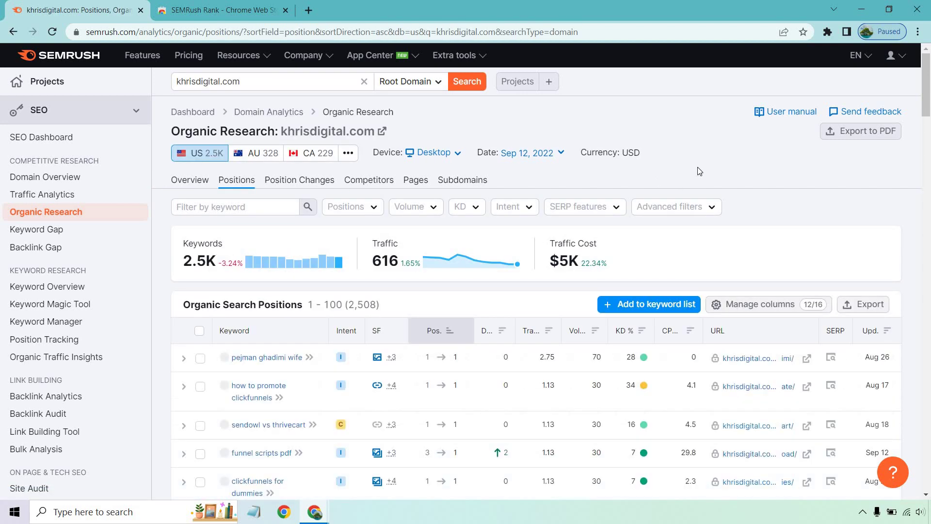
scroll(485, 381, down, 2)
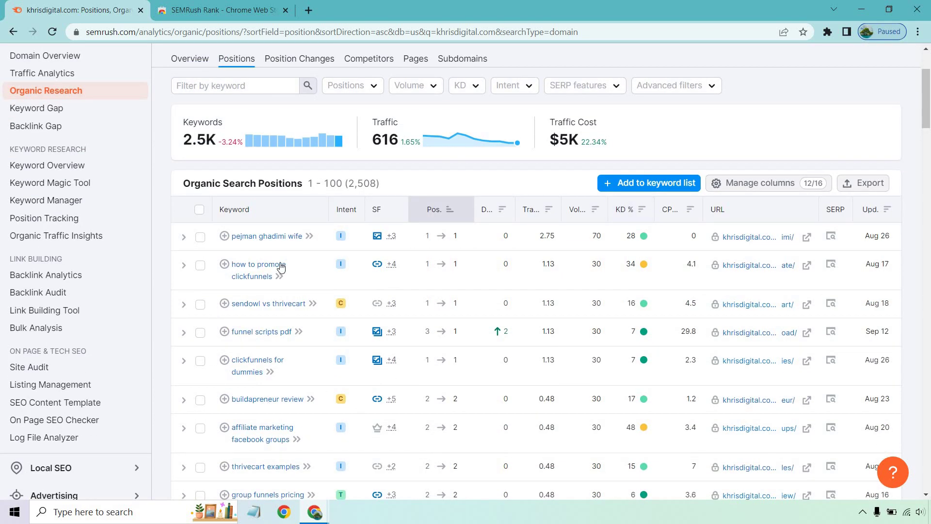
scroll(481, 319, up, 2)
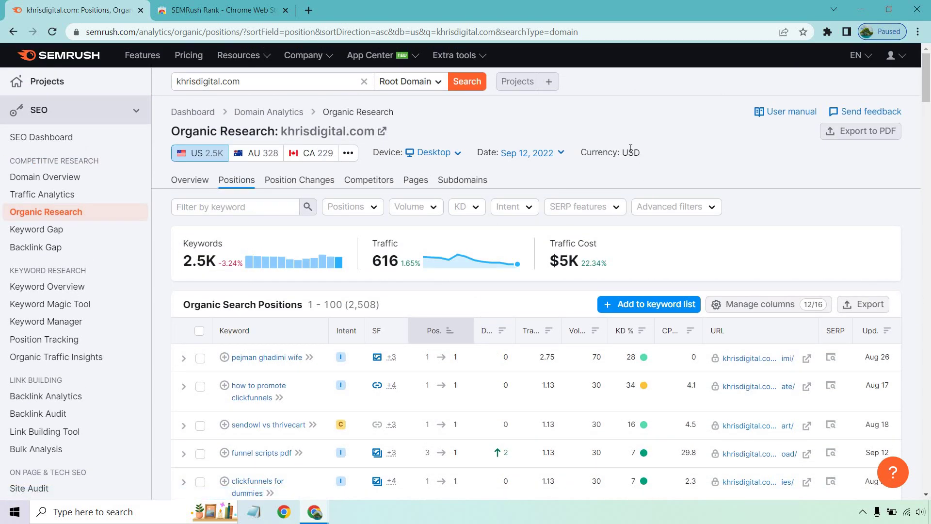
click(469, 207)
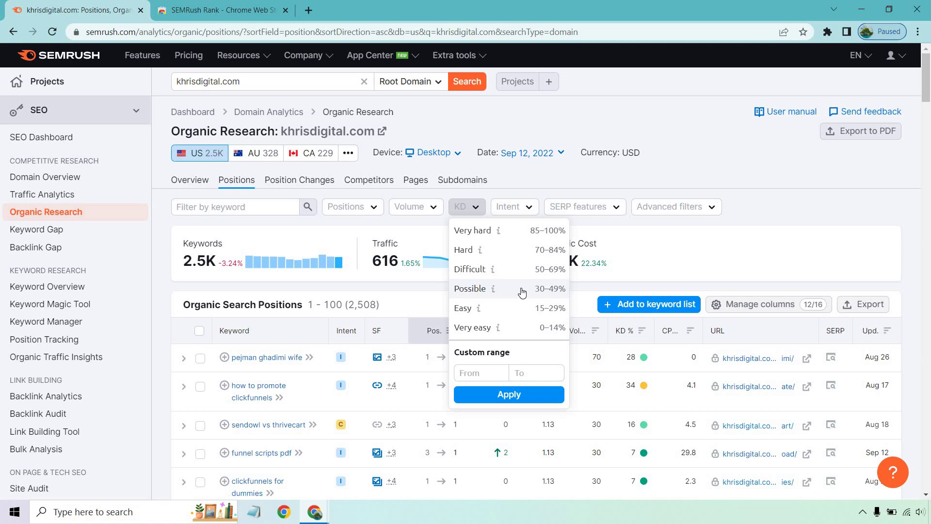
click(509, 329)
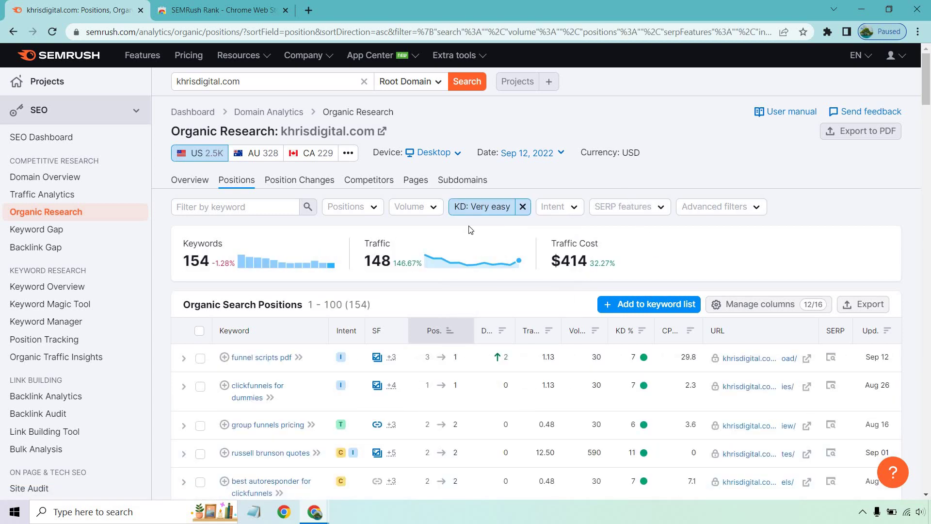
Examine the filtered keywords of khrisdigital.com, comparing their positions, search volume and keyword difficulty.
scroll(446, 179, down, 3)
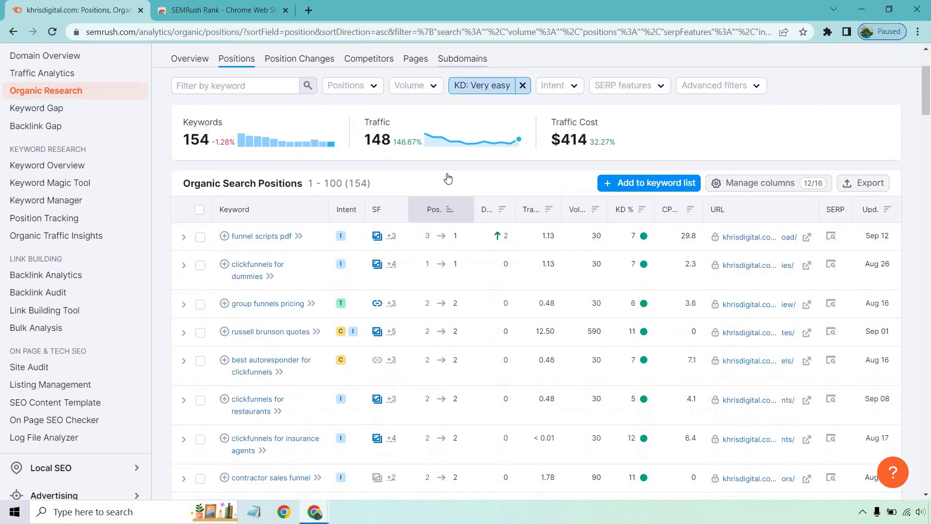
scroll(473, 184, down, 3)
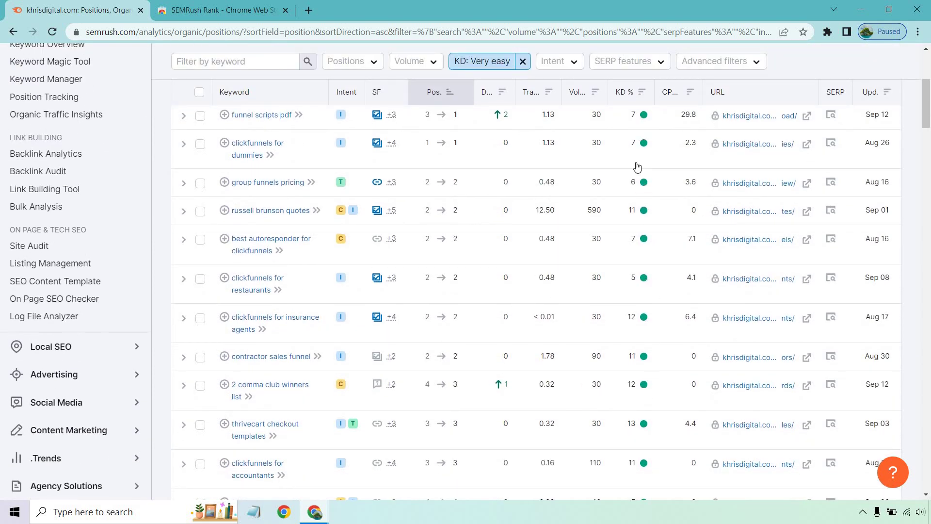
scroll(538, 180, down, 4)
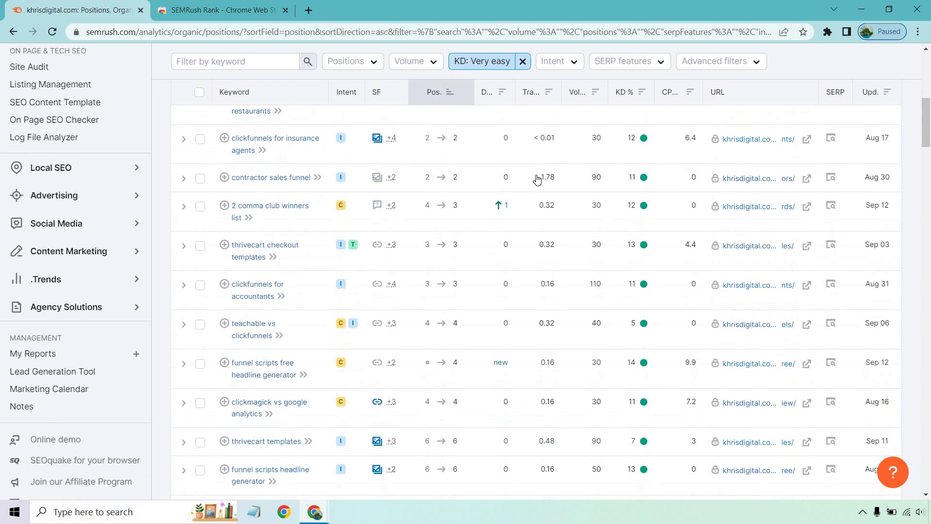
scroll(536, 181, down, 3)
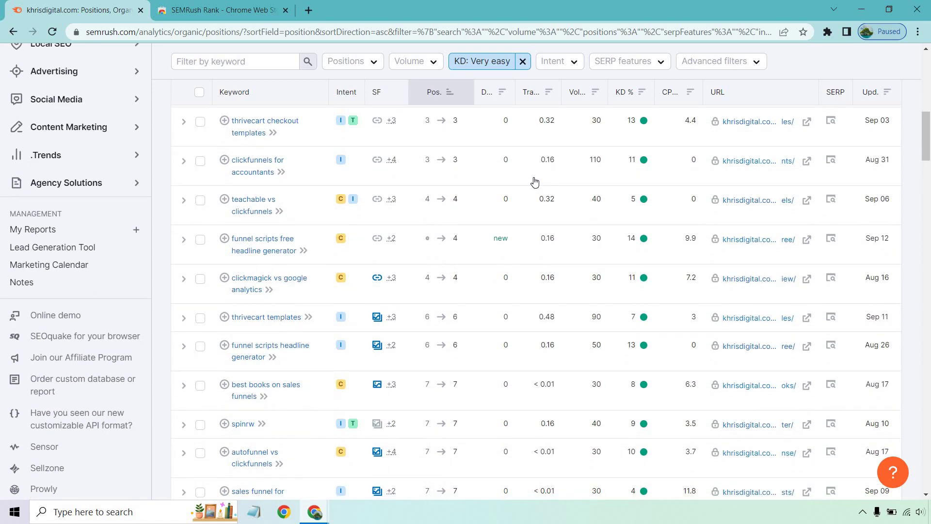
scroll(534, 182, down, 3)
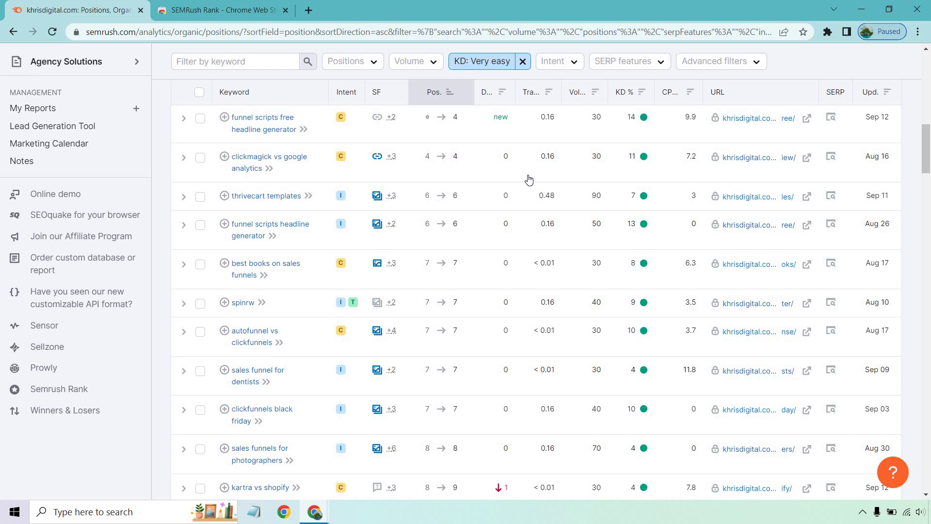
scroll(528, 180, down, 4)
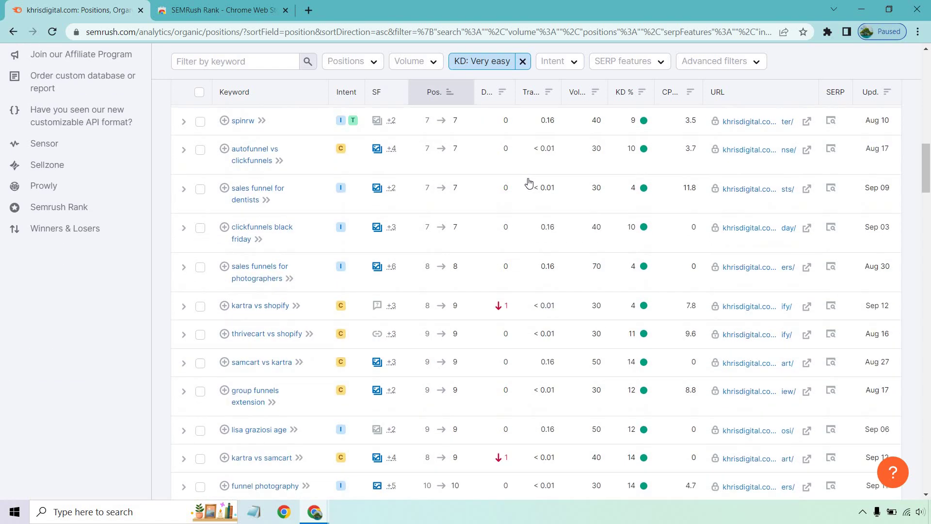
scroll(534, 213, down, 5)
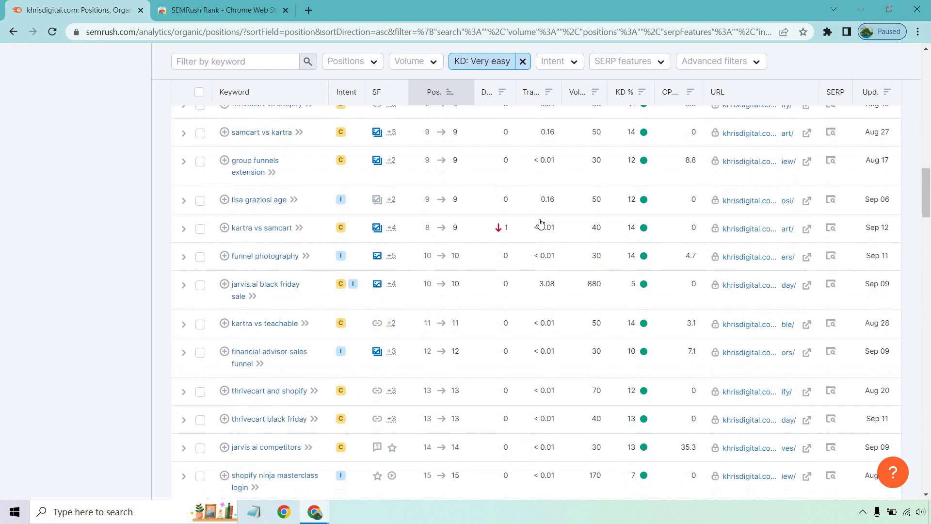
scroll(541, 223, down, 1)
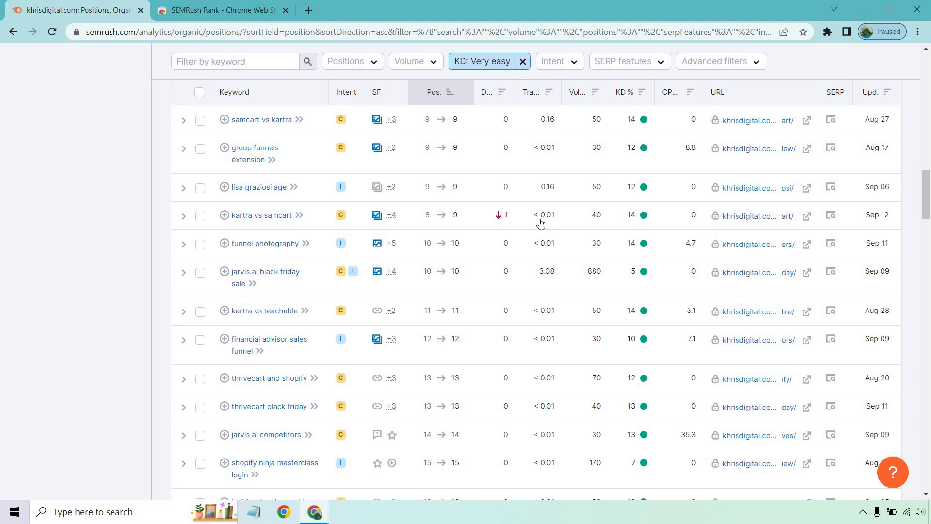
scroll(541, 223, up, 10)
scroll(541, 224, up, 2)
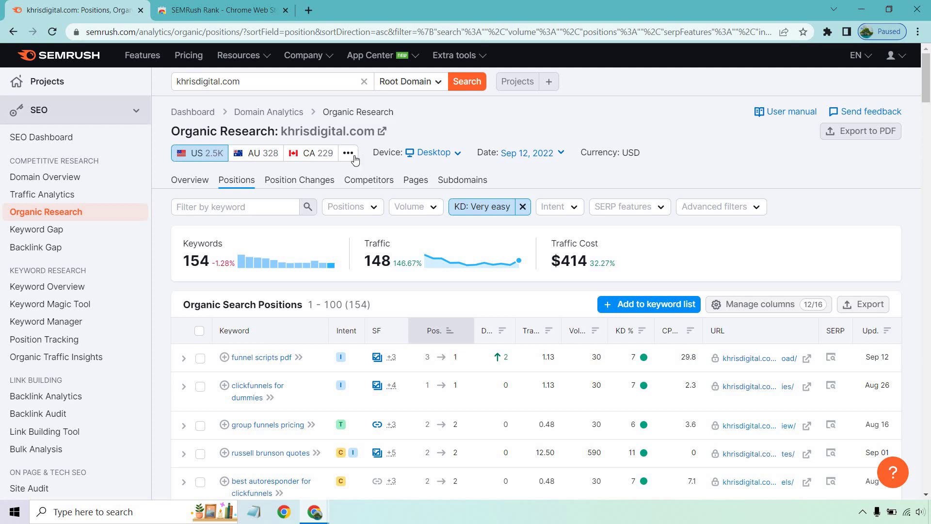
Open the Keyword Magic Tool in a new browser tab and search the US database for the keyword semrush.
right_click(58, 305)
click(97, 310)
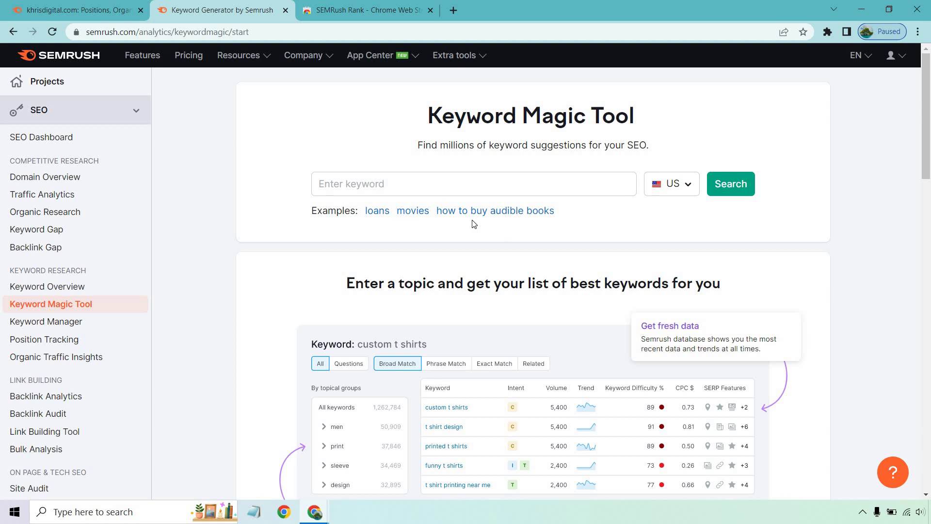
click(469, 184)
text(sem)
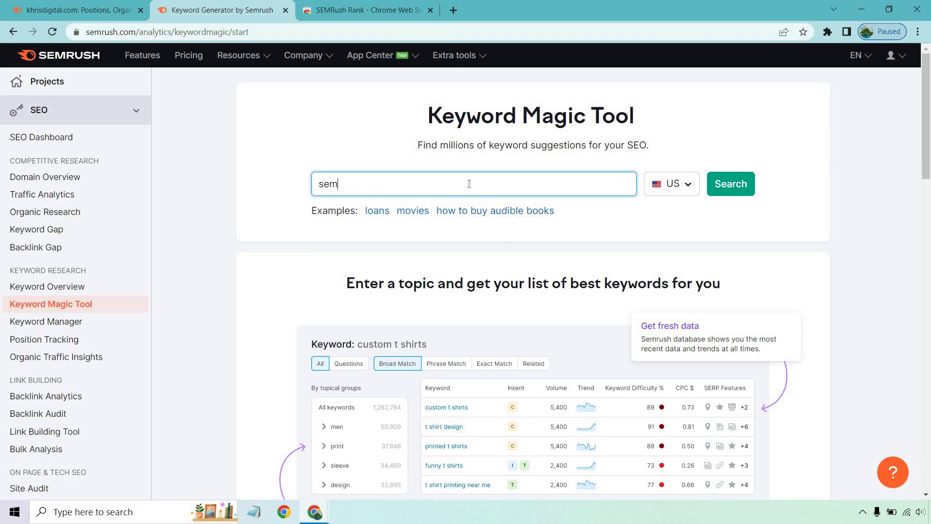
text(rush)
click(727, 186)
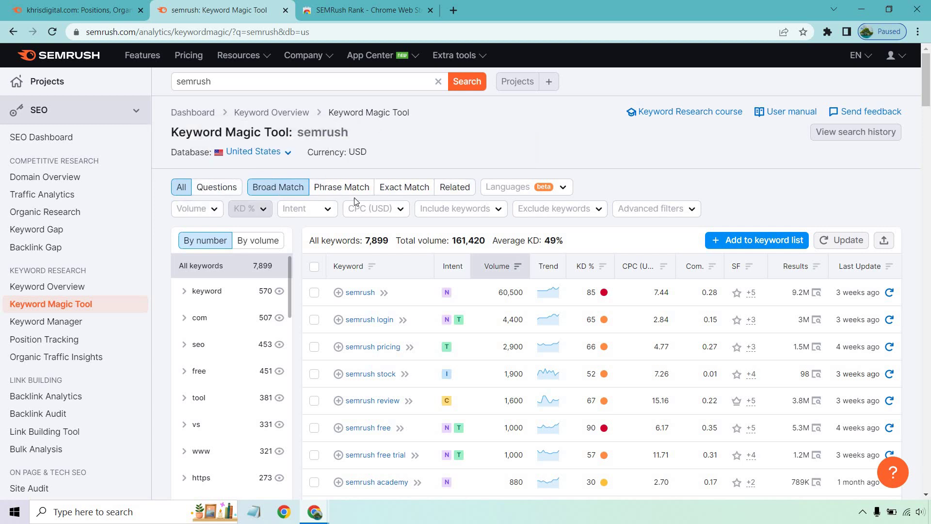
Filter the semrush keyword suggestions to Very easy keyword difficulty (0–14%), leaving the include-keywords filter empty.
click(478, 215)
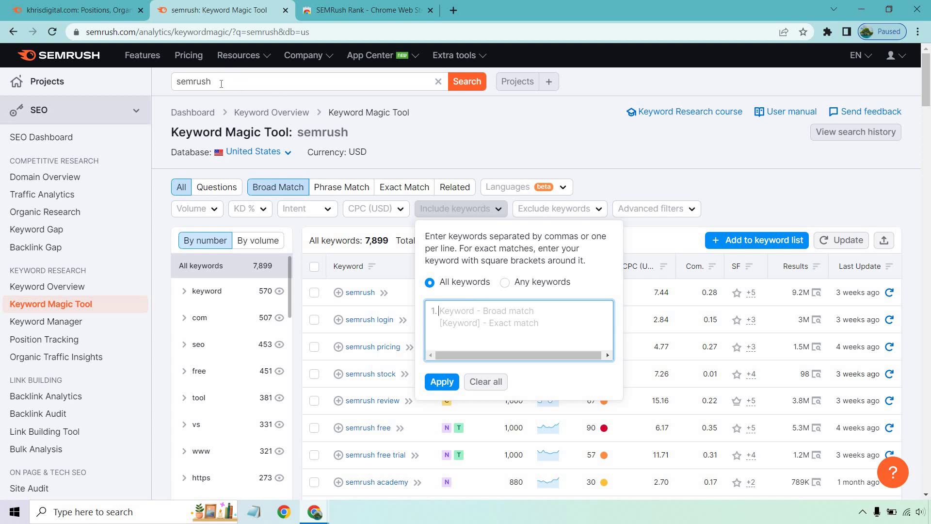
click(512, 133)
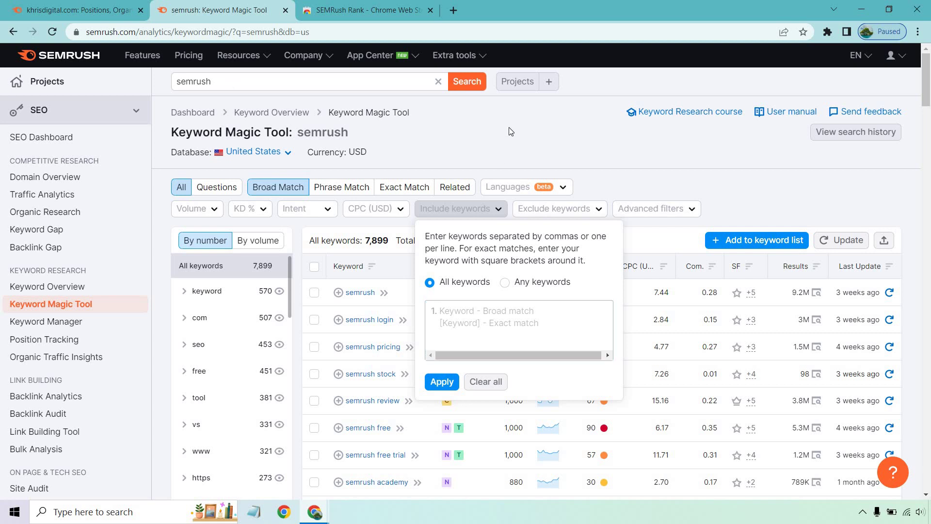
click(244, 214)
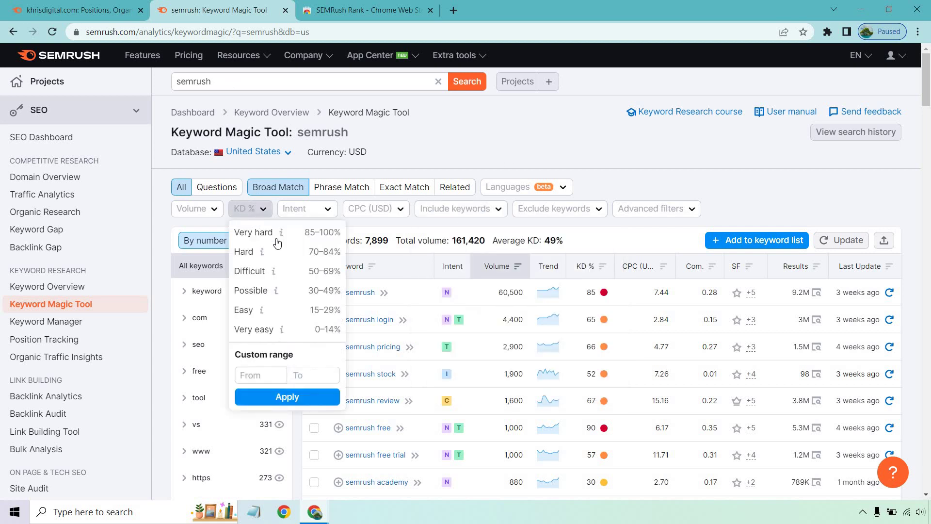
click(254, 330)
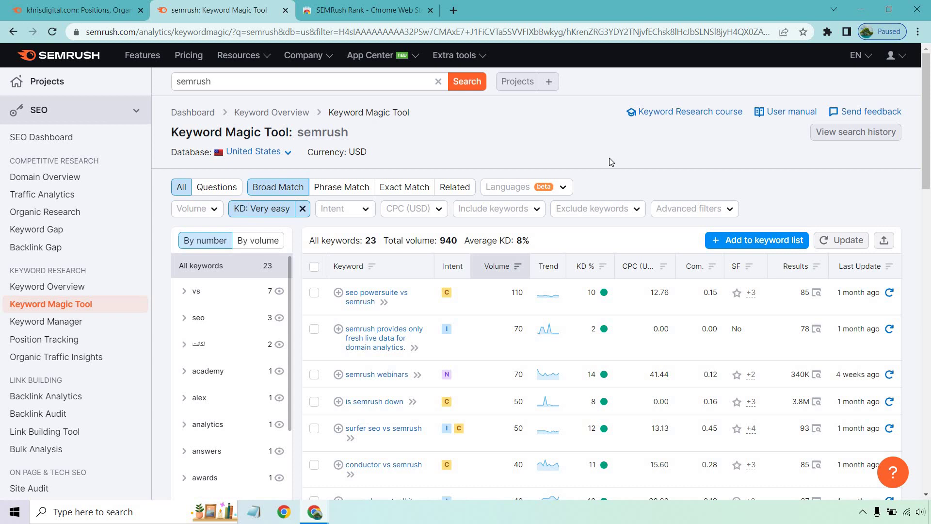
Open Backlink Analytics and analyze the previously checked domain imnights.com.
click(104, 399)
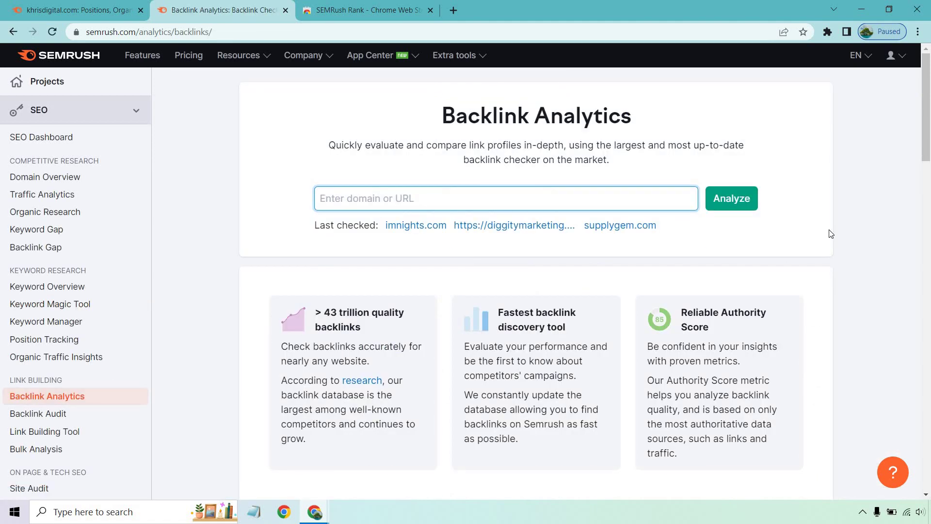
click(398, 228)
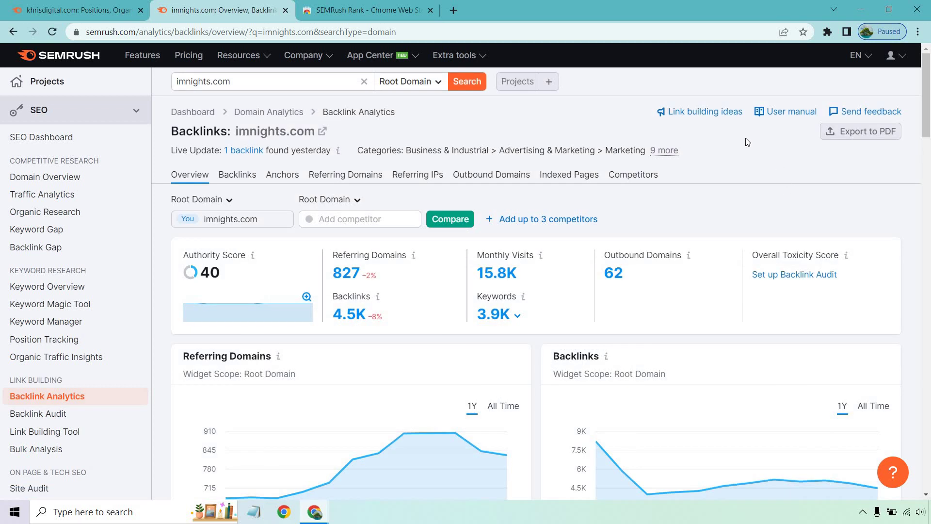
Set the time range of both the Referring Domains and Backlinks charts to All Time.
scroll(504, 248, down, 1)
click(501, 346)
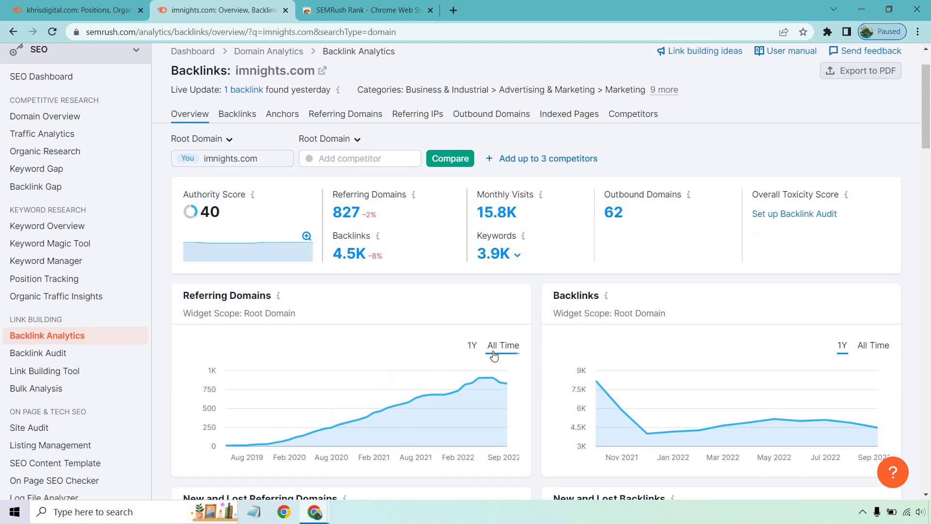
click(871, 344)
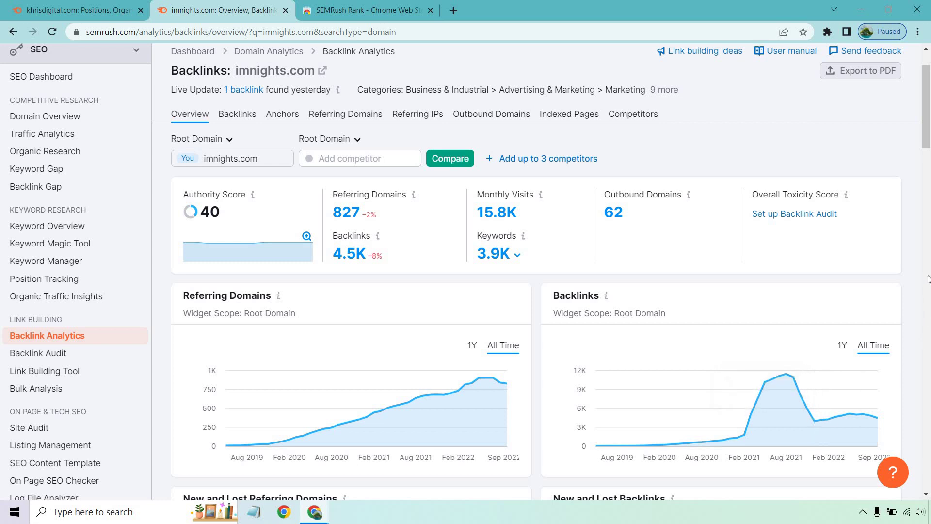
Open the backlinks list of imnights.com and filter it to Active, Follow links with 1 link per referring domain.
scroll(917, 265, up, 2)
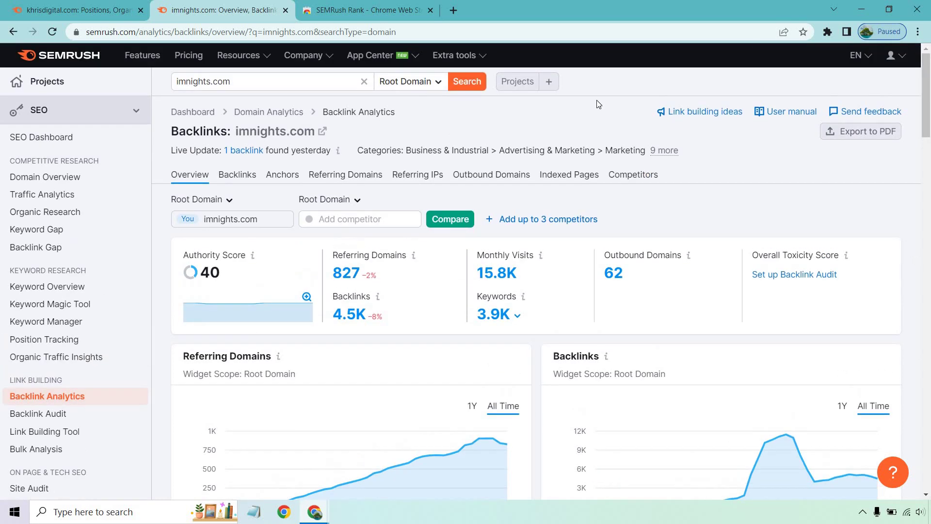
click(227, 182)
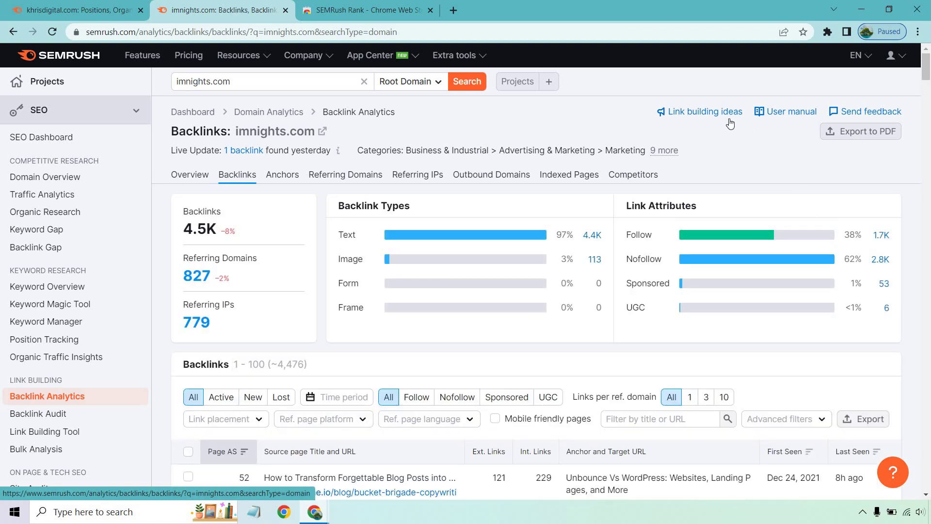
scroll(730, 124, down, 3)
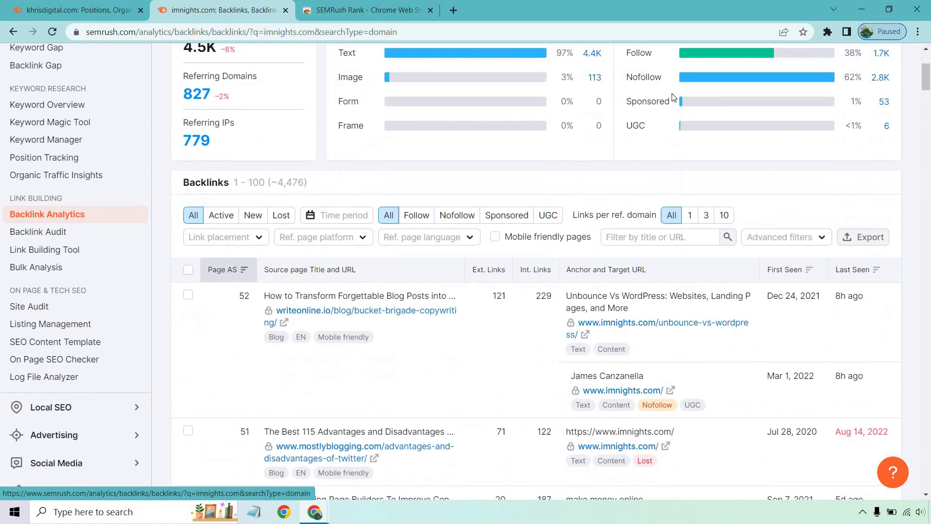
click(222, 216)
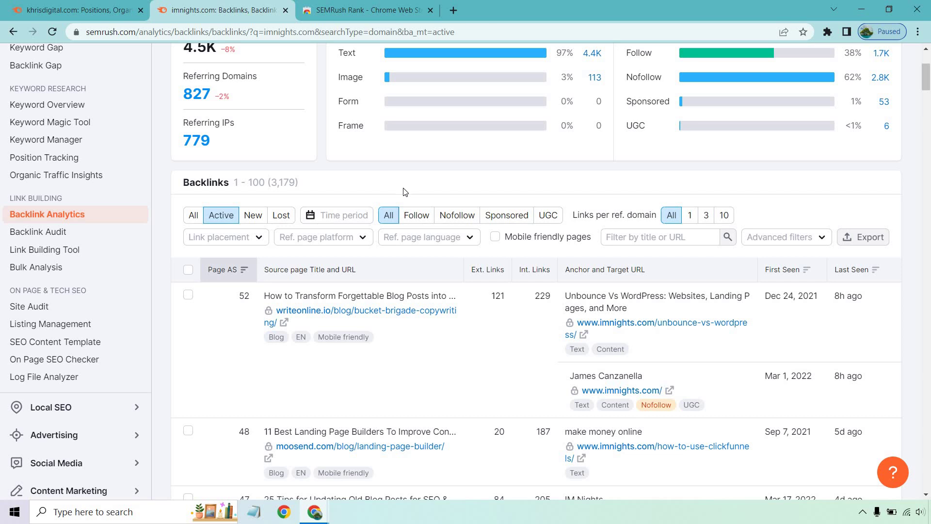
click(416, 215)
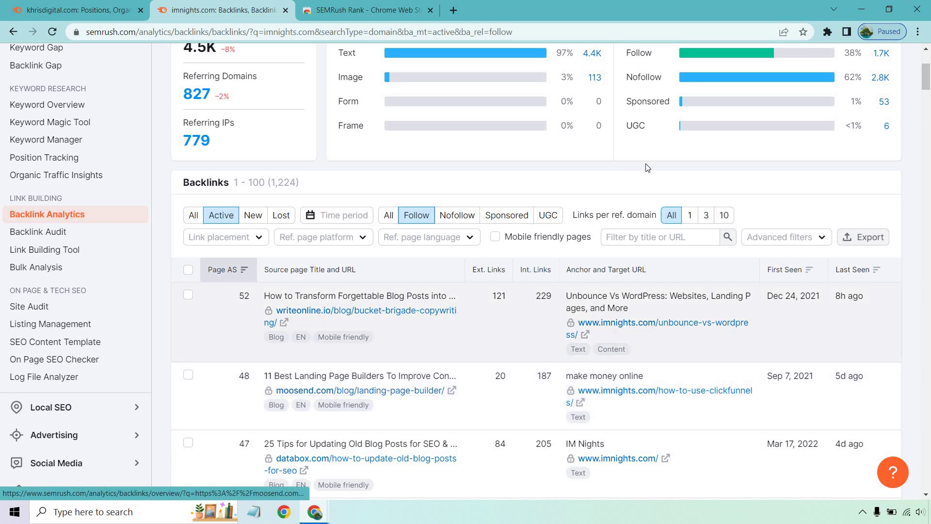
click(690, 213)
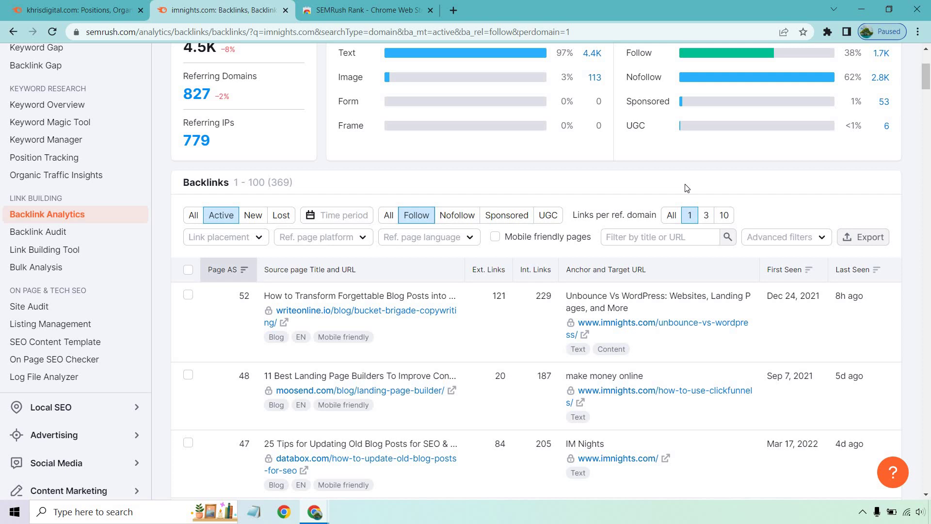
Examine the filtered backlinks of imnights.com, comparing their page authority scores, source pages, external links, anchors and target URLs.
scroll(543, 161, down, 2)
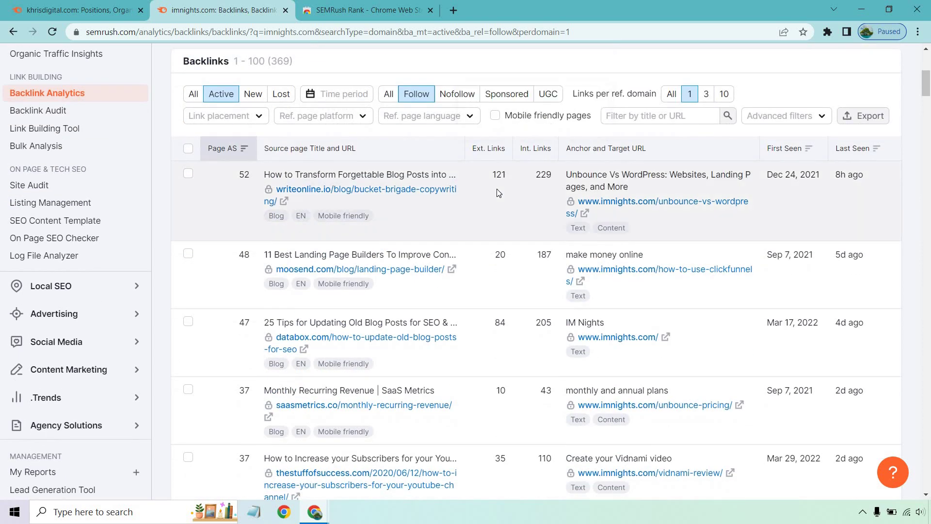
scroll(498, 192, down, 1)
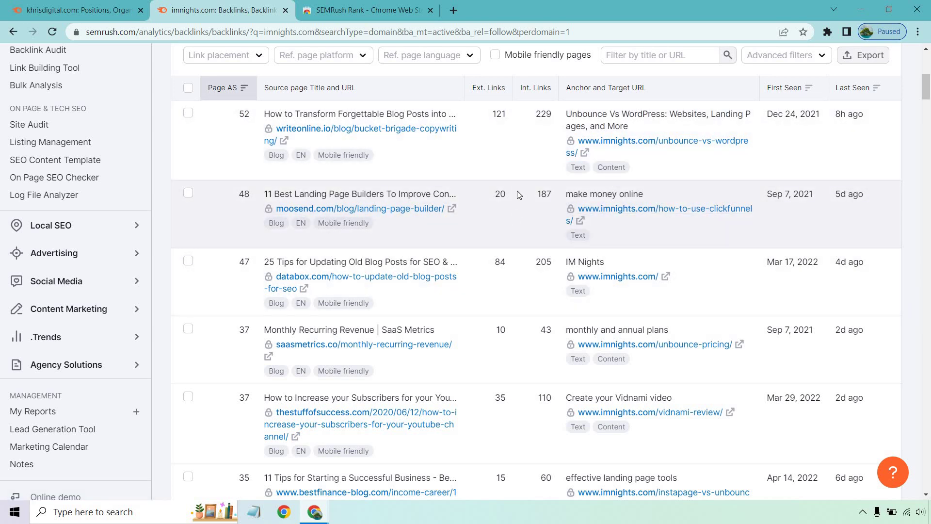
scroll(518, 196, down, 1)
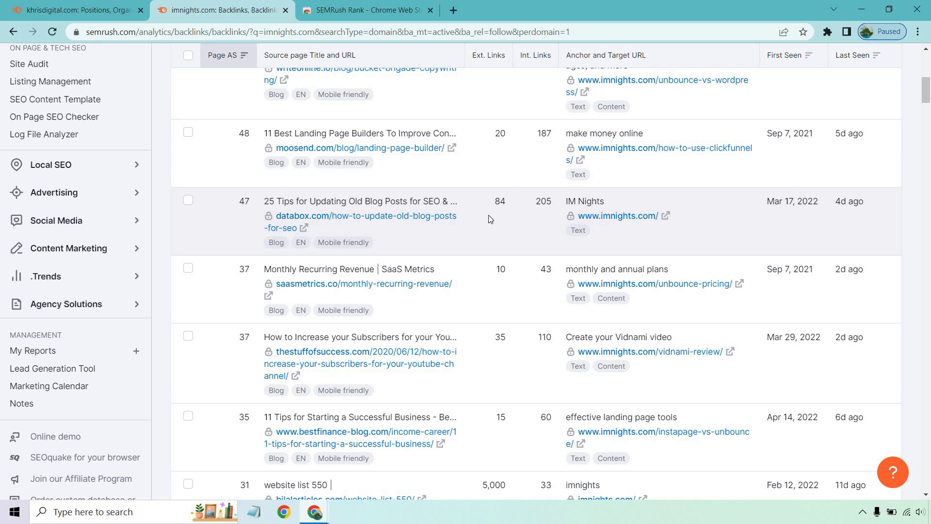
scroll(489, 220, down, 1)
scroll(488, 216, down, 1)
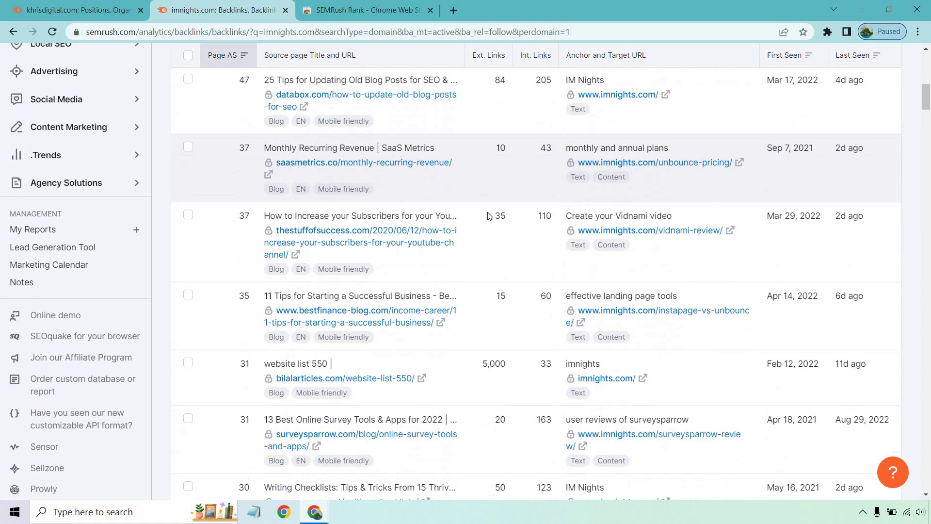
scroll(489, 209, down, 1)
scroll(490, 208, down, 1)
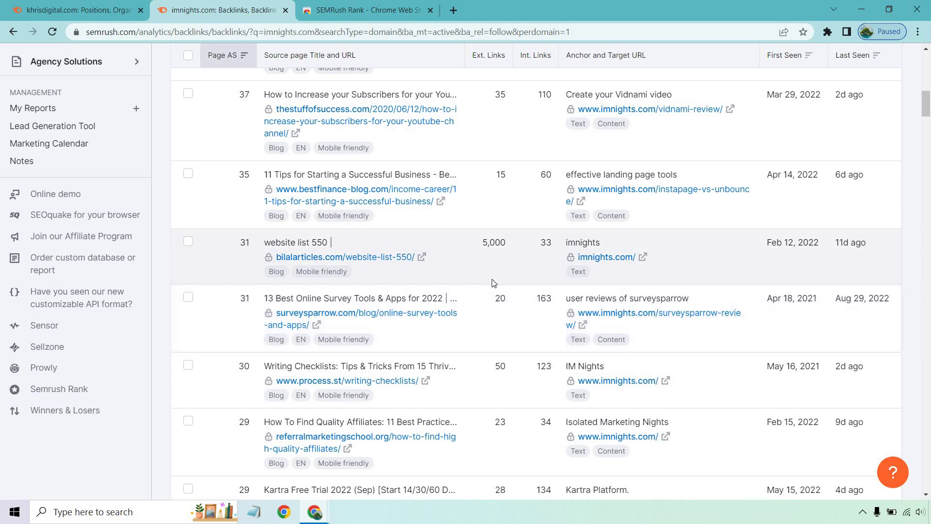
scroll(493, 286, up, 4)
scroll(493, 280, up, 3)
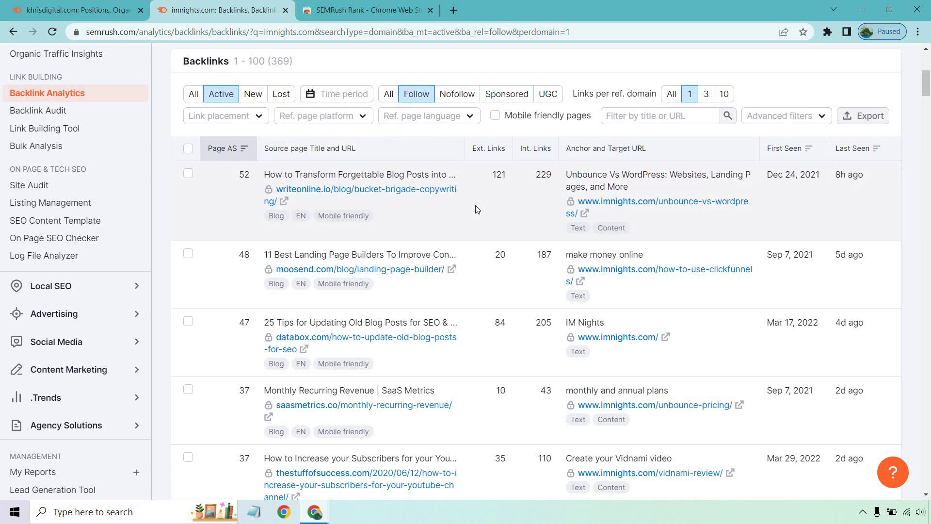
scroll(496, 199, down, 4)
scroll(495, 194, down, 3)
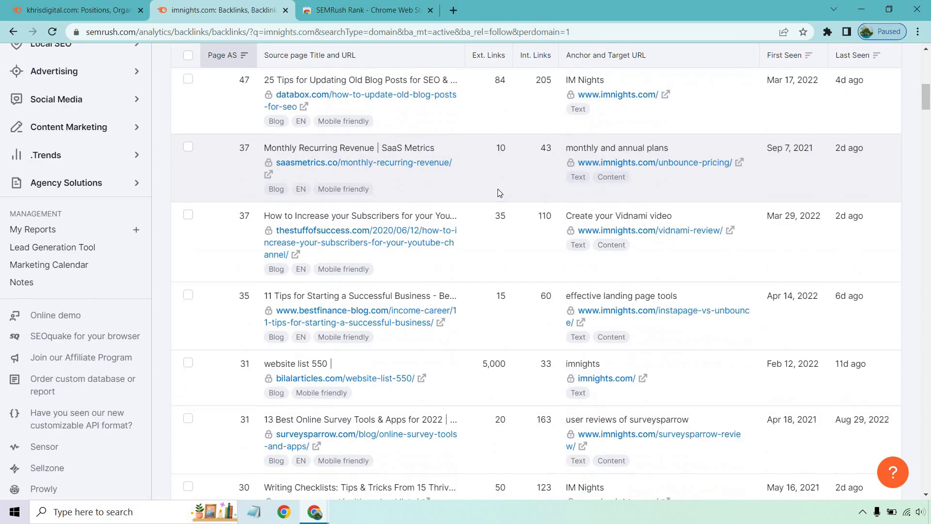
scroll(498, 170, down, 2)
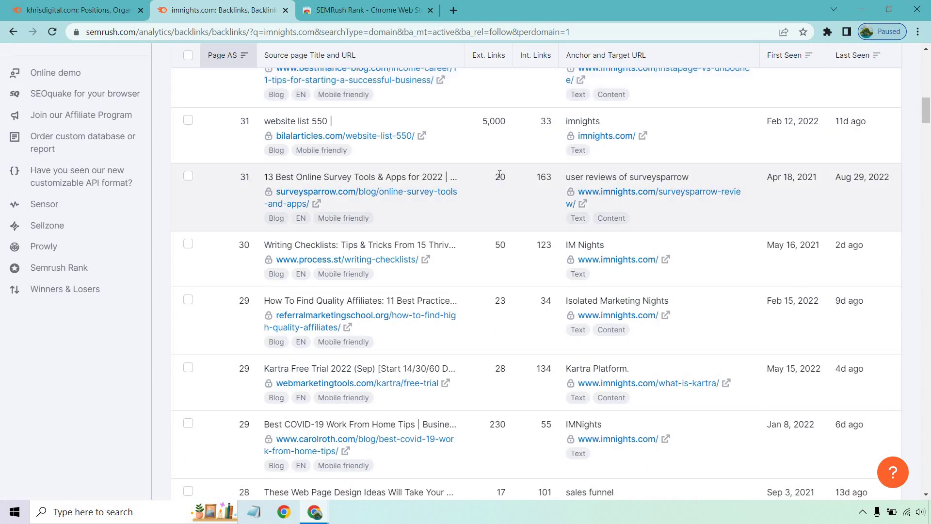
scroll(499, 174, down, 2)
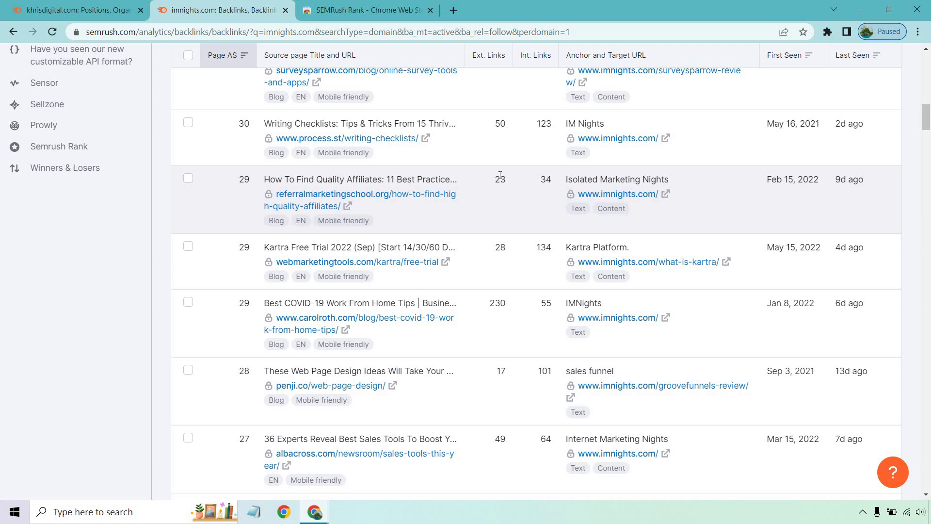
scroll(575, 115, up, 20)
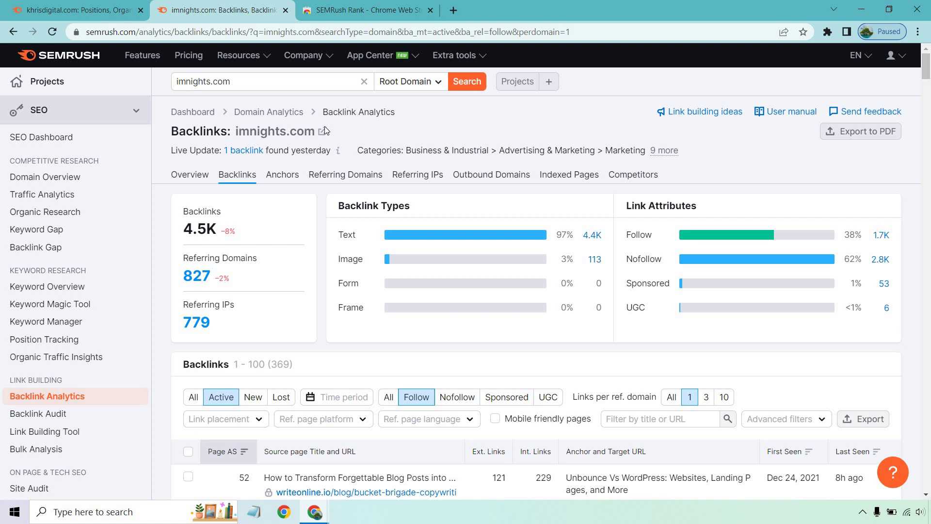
scroll(92, 147, down, 7)
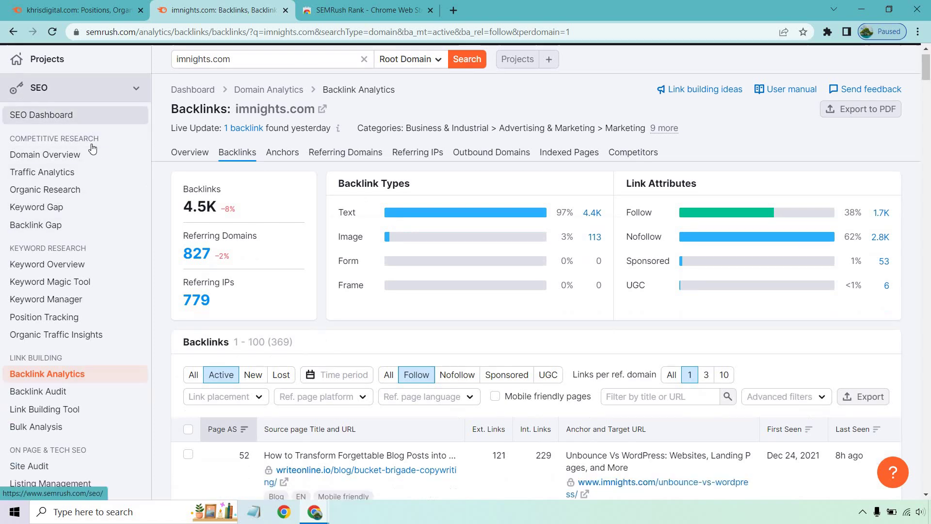
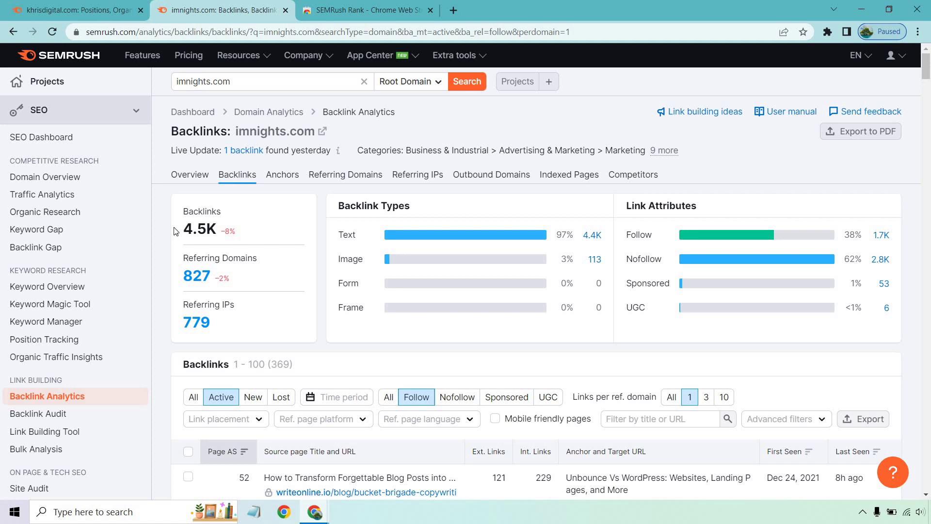
Switch to the SEMRush Rank extension's Chrome Web Store page and read through its user reviews.
click(337, 5)
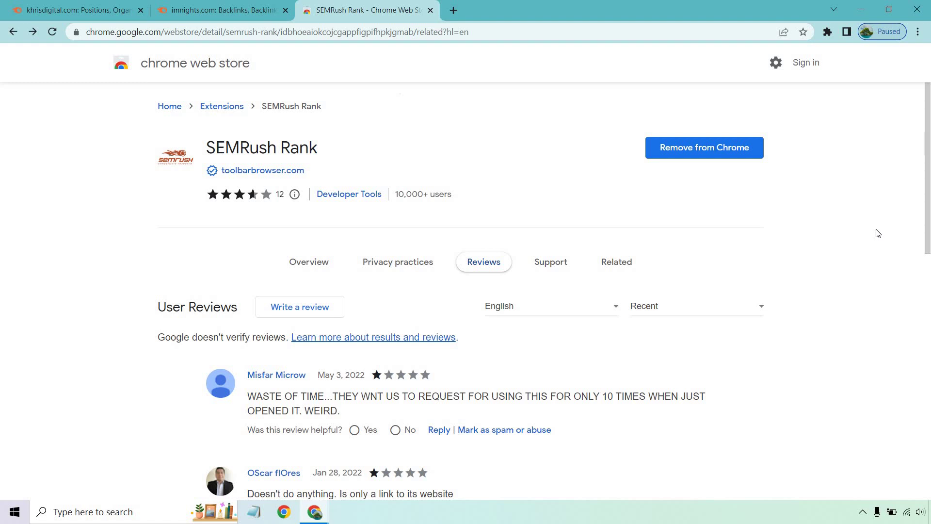
scroll(878, 233, down, 3)
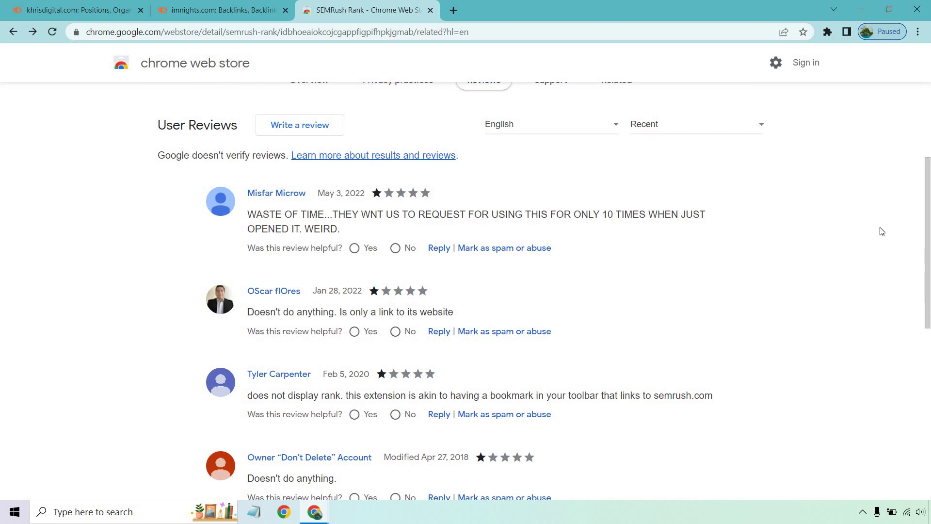
scroll(882, 231, down, 1)
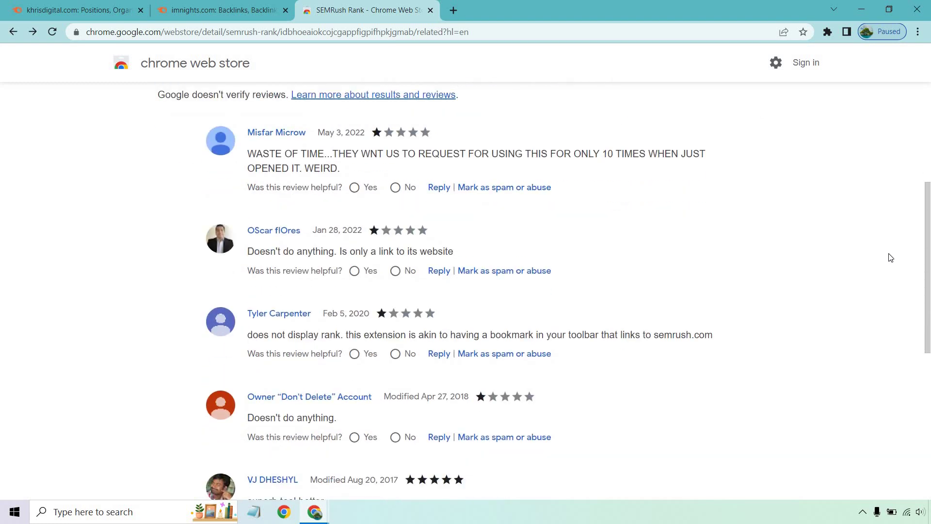
scroll(885, 268, up, 4)
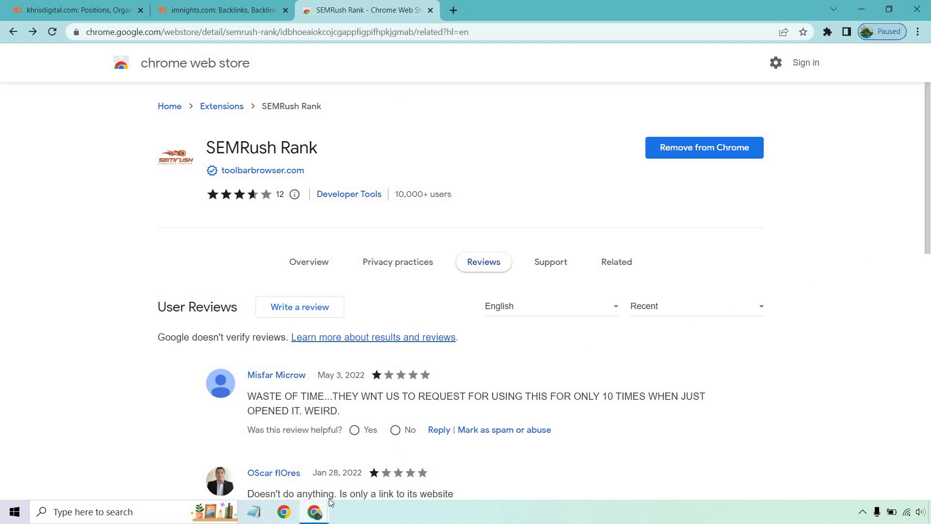
Switch to the incognito window with Semrush's Plans & Pricing page and expand Listing Management (Local SEO) in the plan comparison.
mouse_move(320, 509)
click(383, 461)
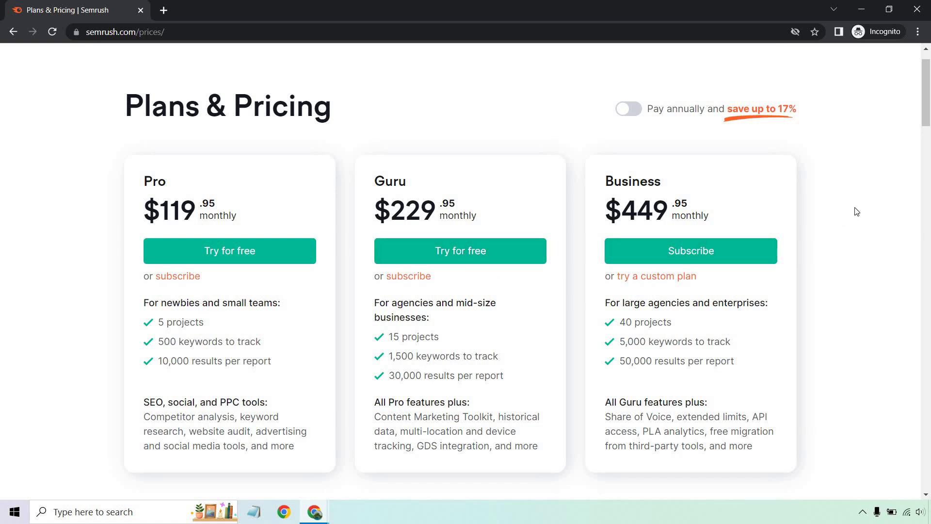
scroll(868, 202, down, 10)
scroll(869, 202, down, 5)
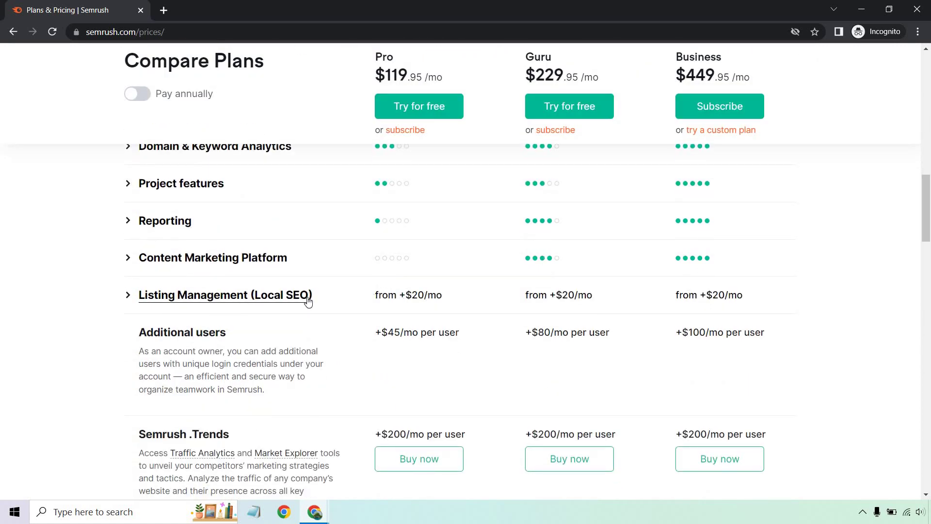
click(224, 296)
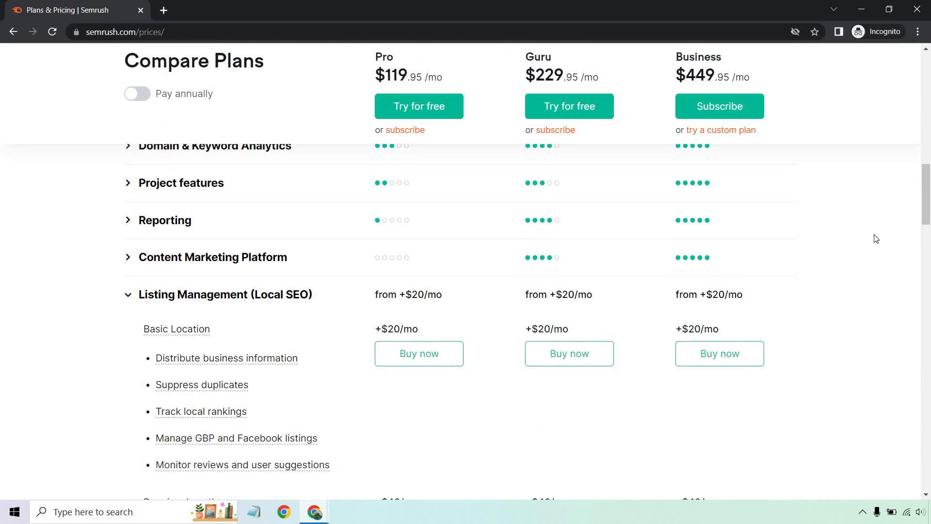
Examine the Pro, Guru and Business add-on prices for local listings, additional users, Semrush .Trends, Agency Growth Kit and ImpactHero.
scroll(876, 238, down, 3)
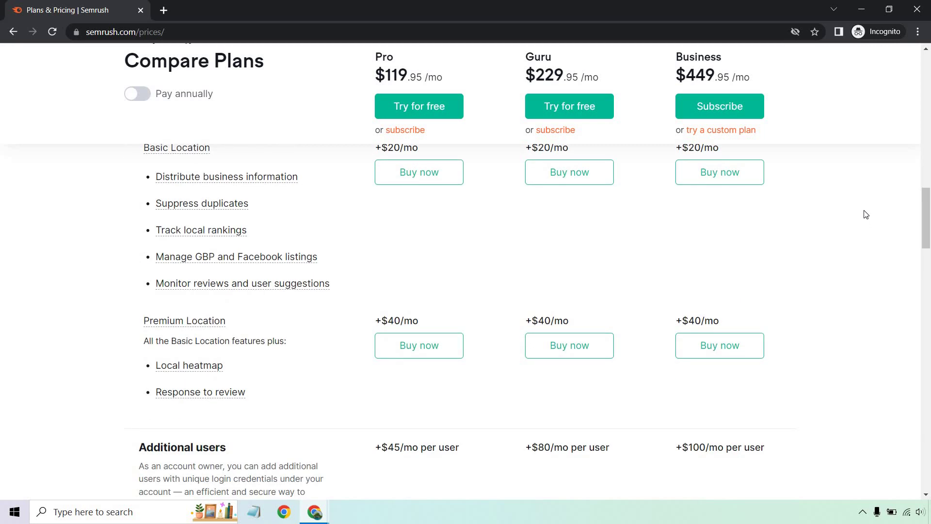
scroll(866, 214, down, 4)
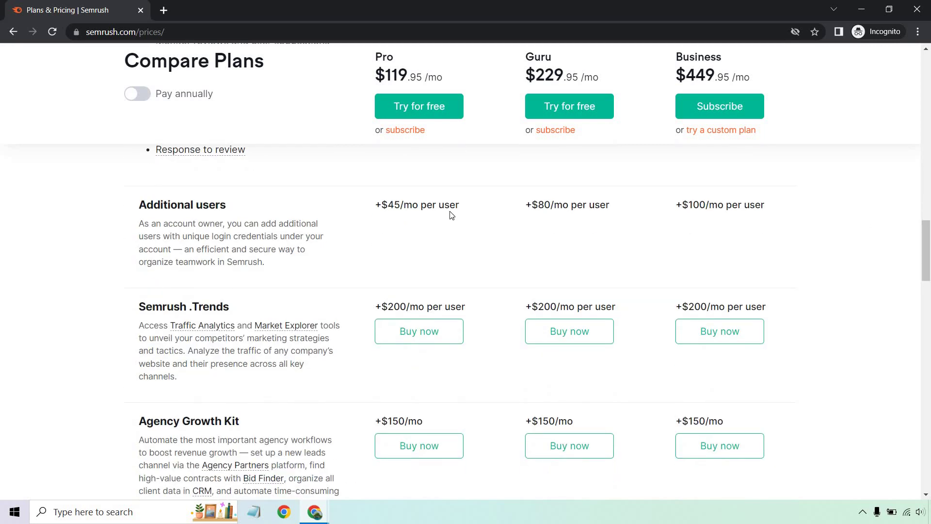
scroll(883, 222, down, 2)
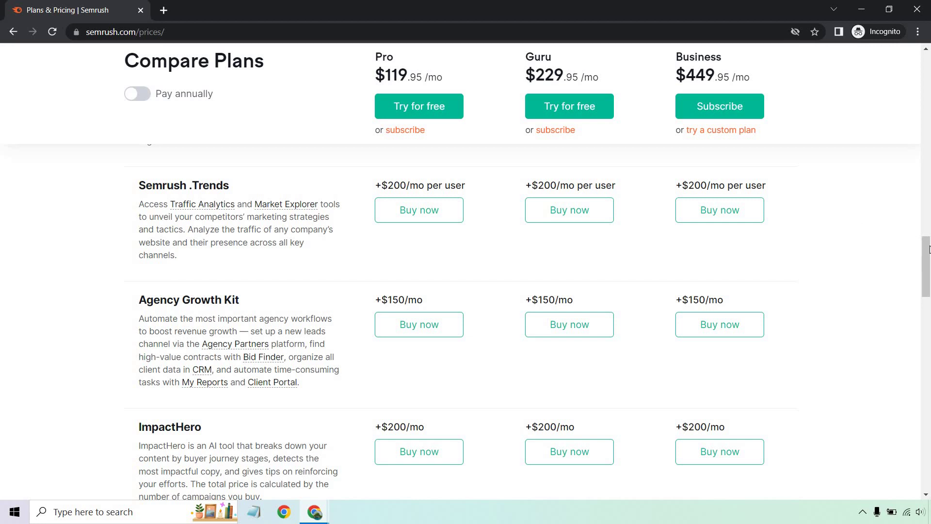
scroll(909, 246, down, 1)
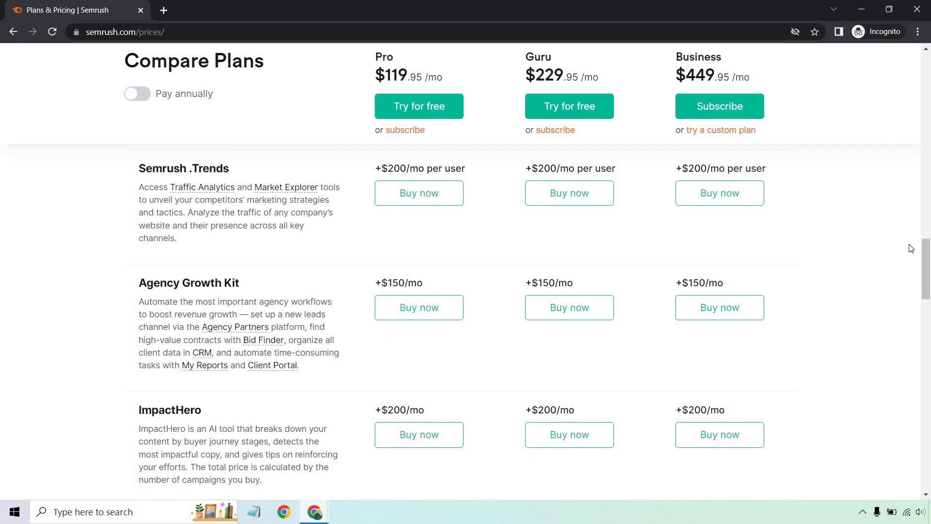